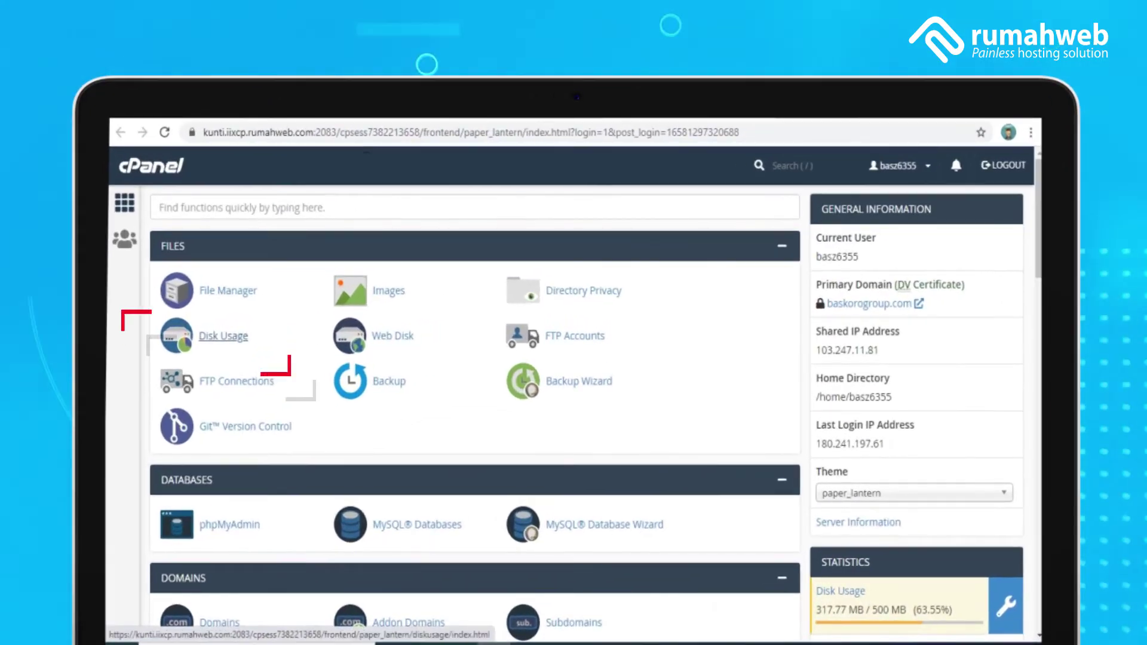
Review the account's disk usage per directory and the partial backup download and restore options on the Backup page
click(223, 335)
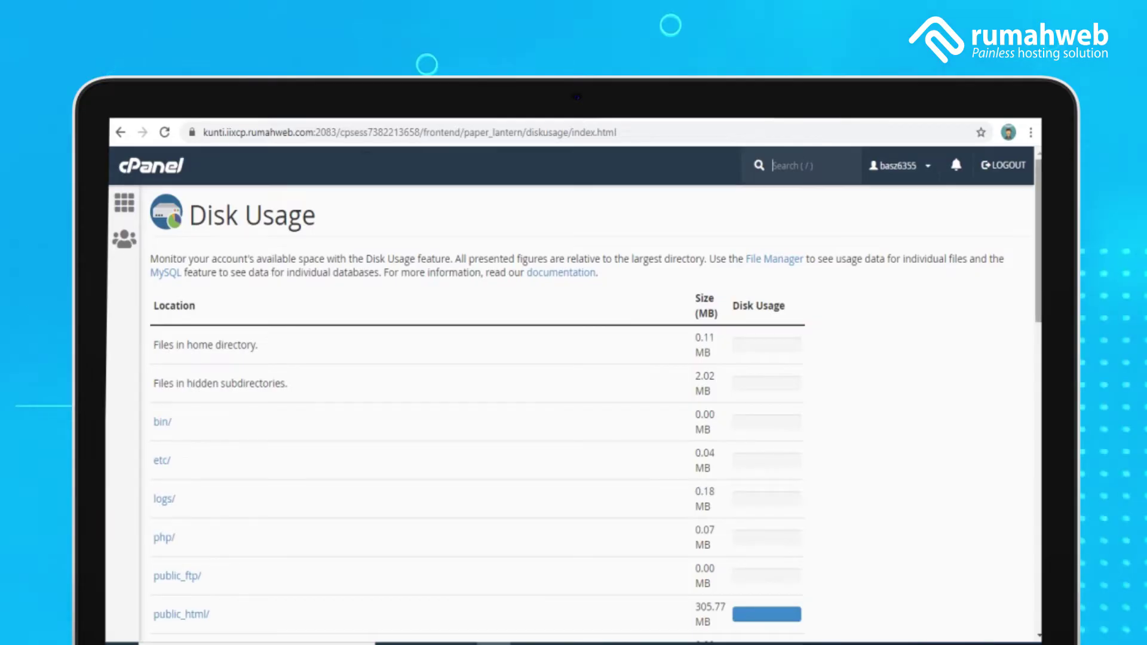
scroll(574, 418, down, 3)
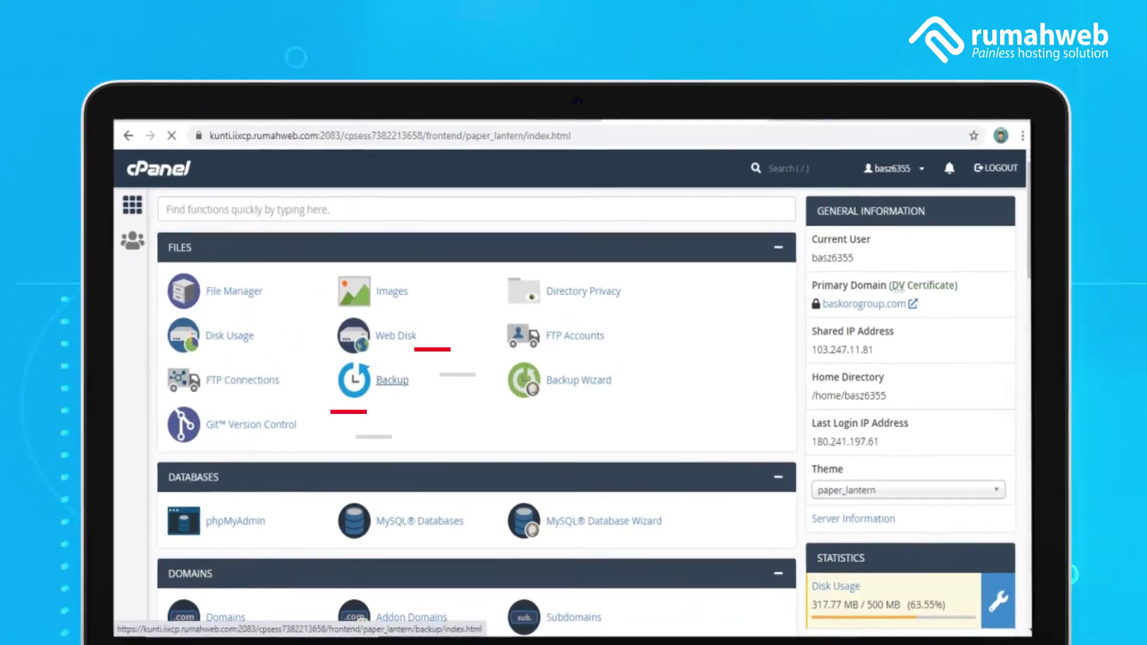
scroll(574, 412, down, 4)
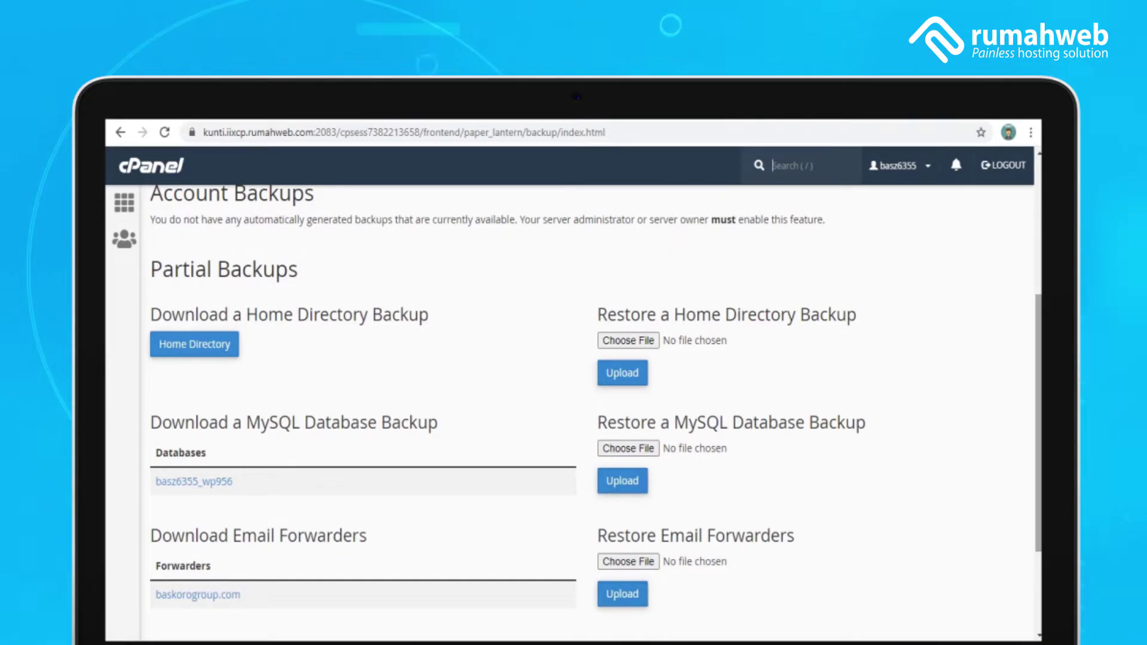
scroll(574, 412, down, 1)
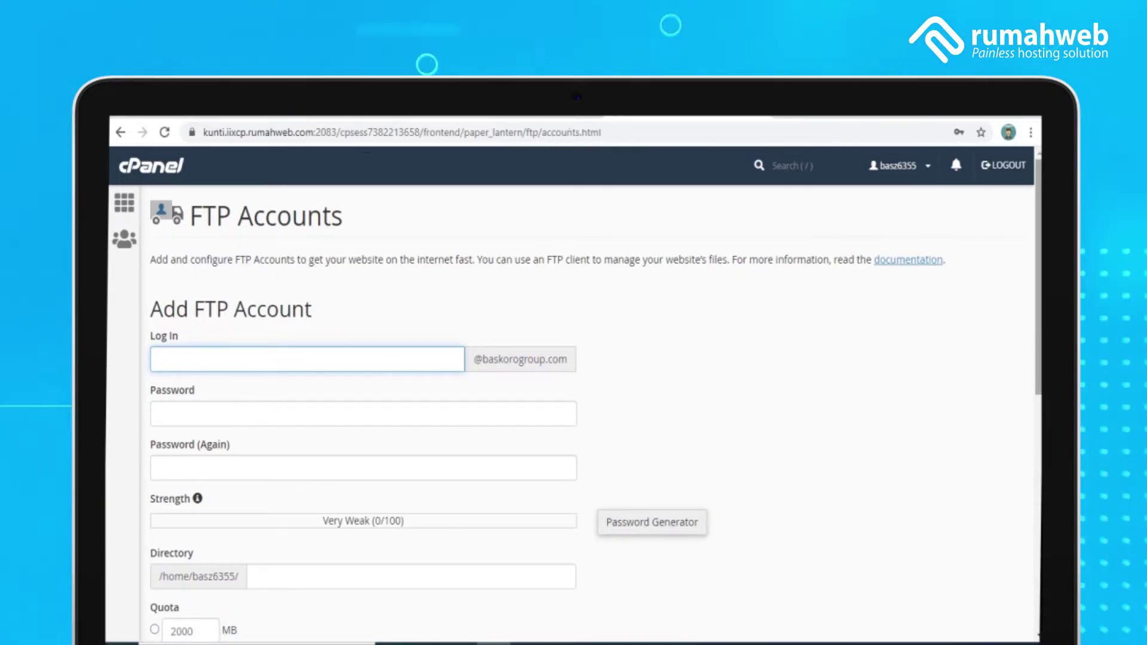
Examine the FTP Accounts page, including the Add FTP Account form and the lists of regular and special accounts
scroll(573, 412, down, 3)
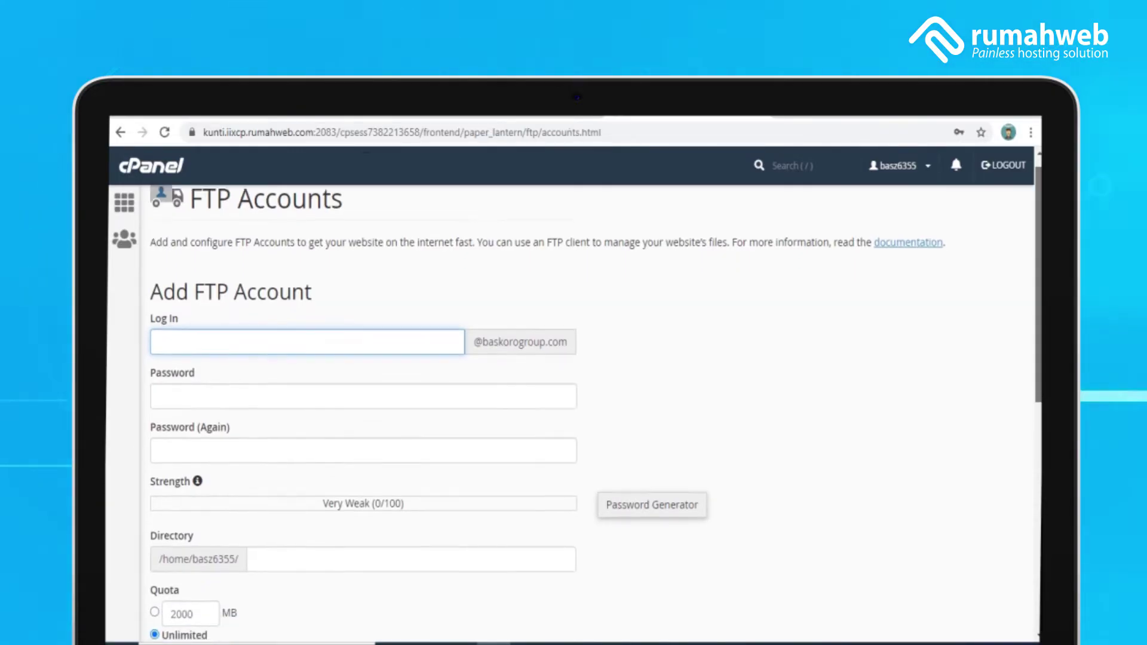
scroll(574, 412, down, 3)
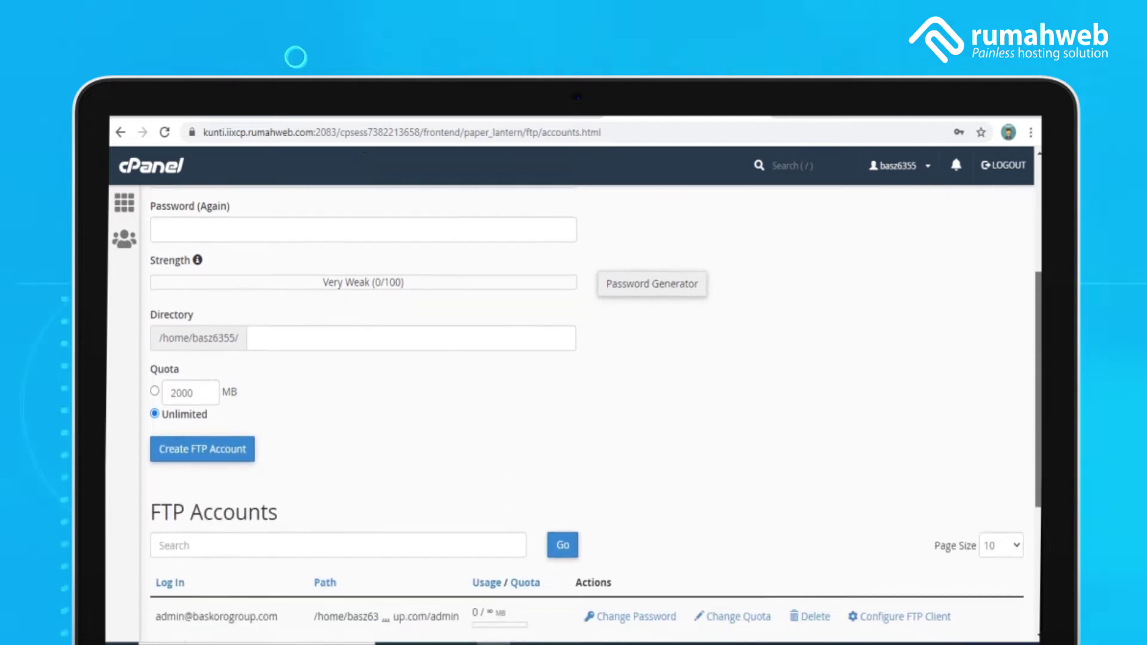
scroll(574, 412, down, 2)
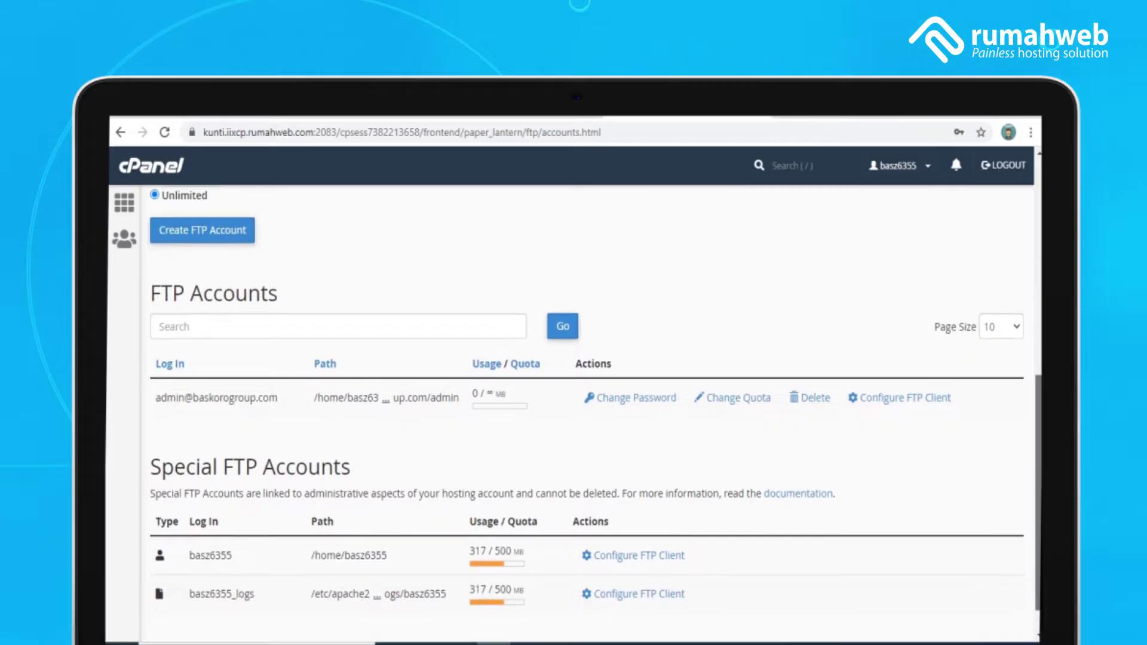
scroll(574, 412, down, 1)
scroll(574, 412, up, 5)
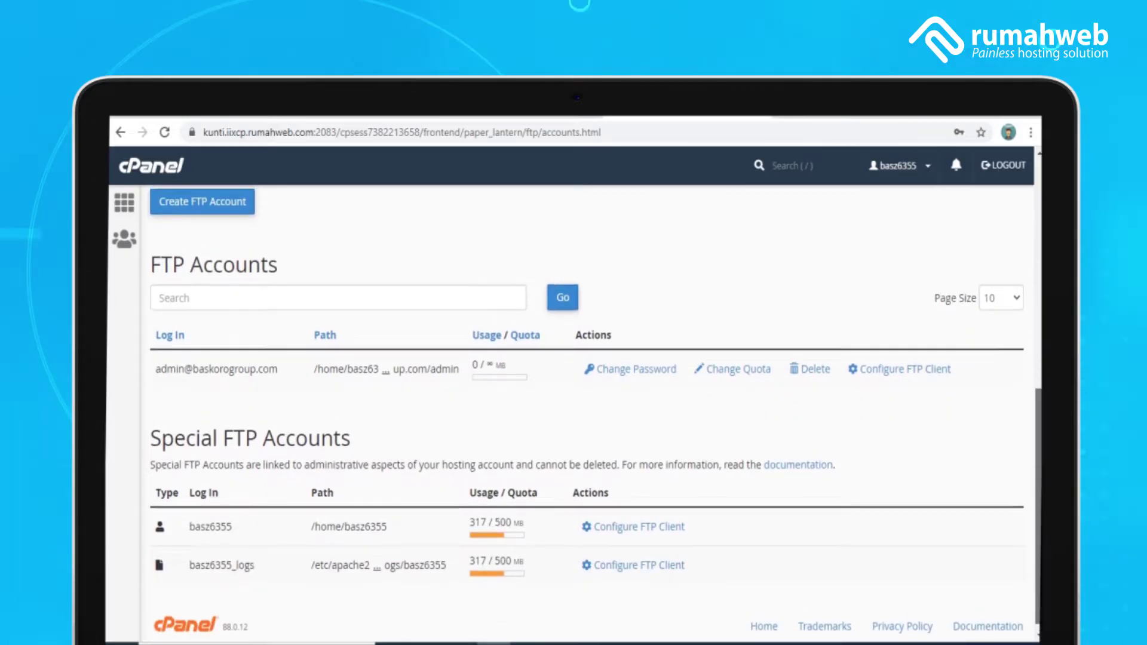
scroll(574, 412, up, 5)
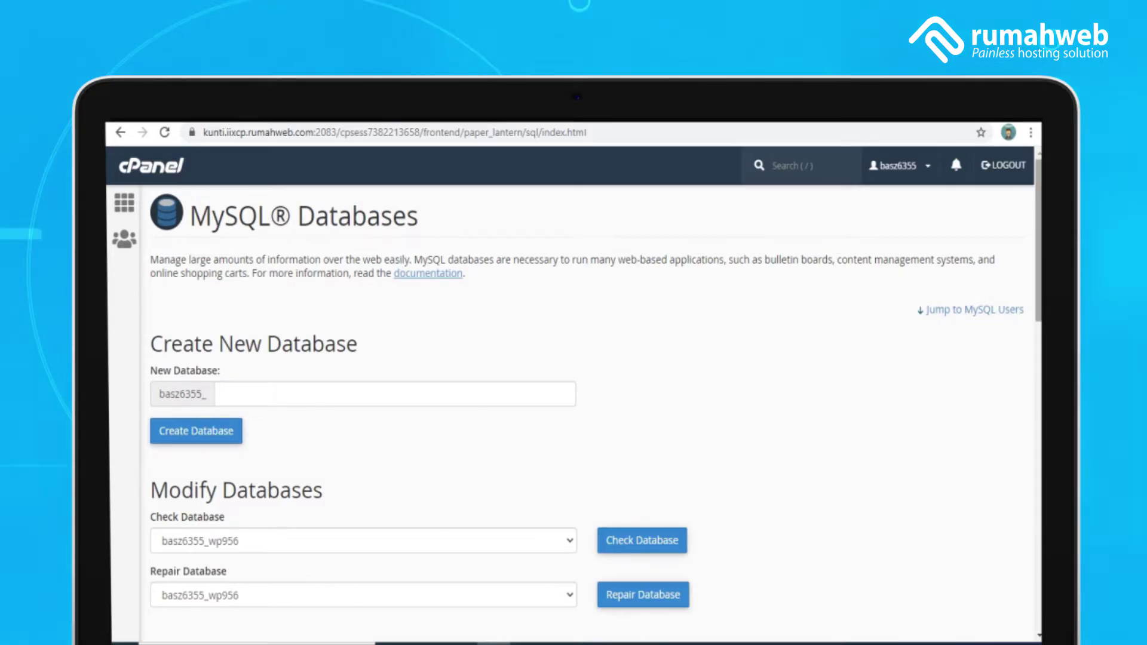
Look over the MySQL Databases page and the Databases, SQL and Import sections of phpMyAdmin
scroll(573, 412, down, 2)
scroll(574, 413, down, 1)
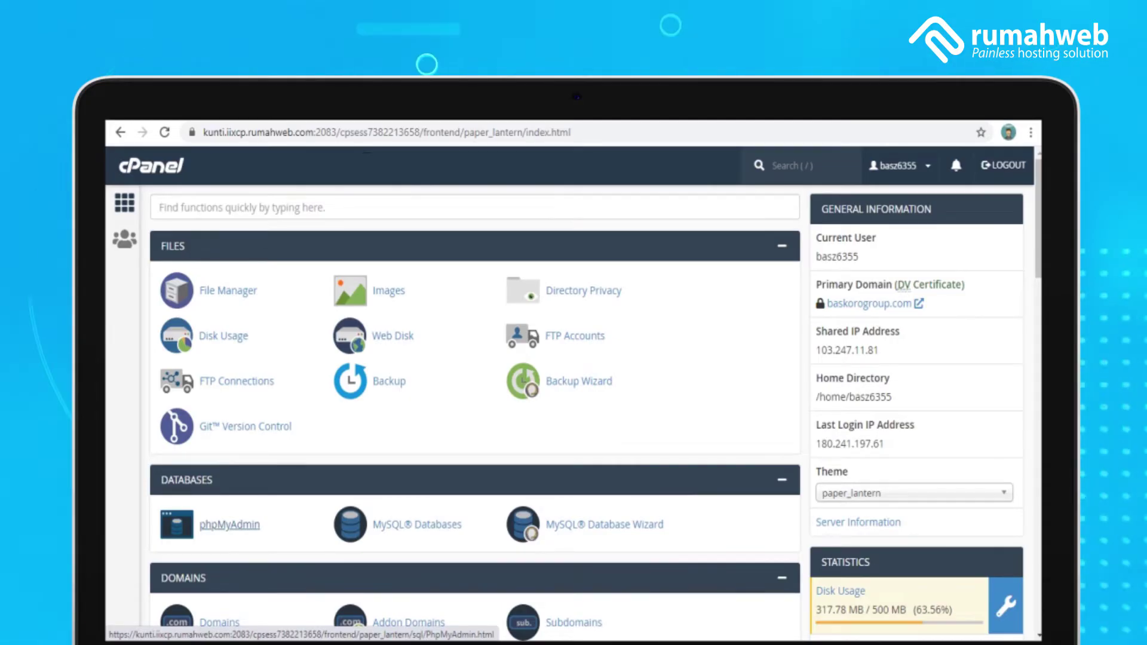
click(230, 525)
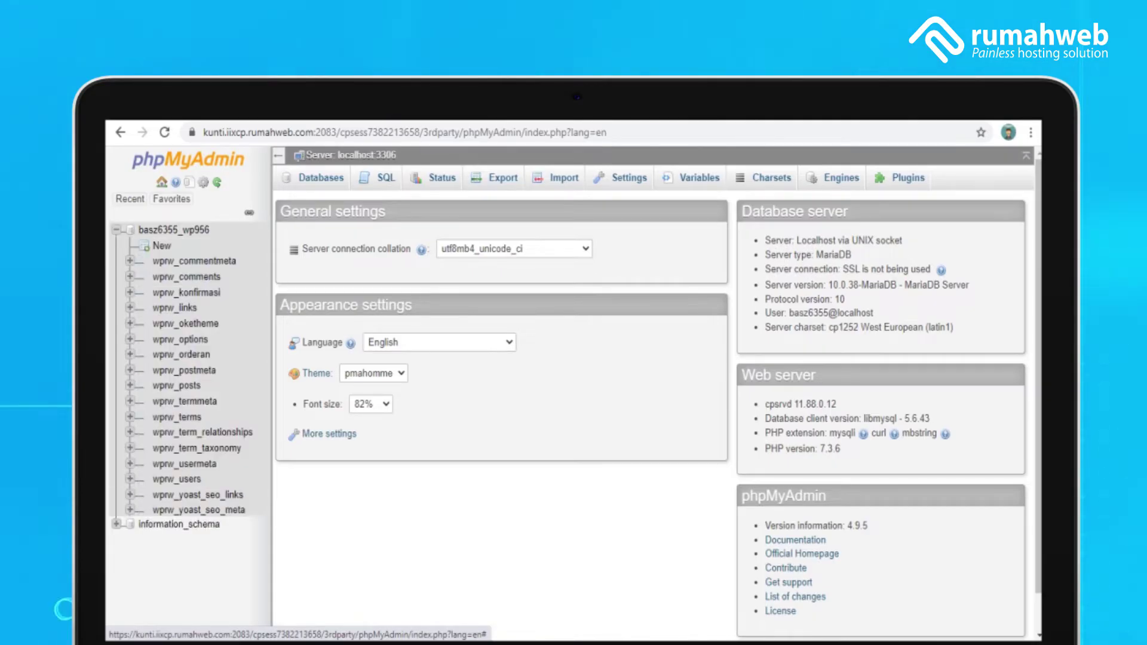
click(320, 178)
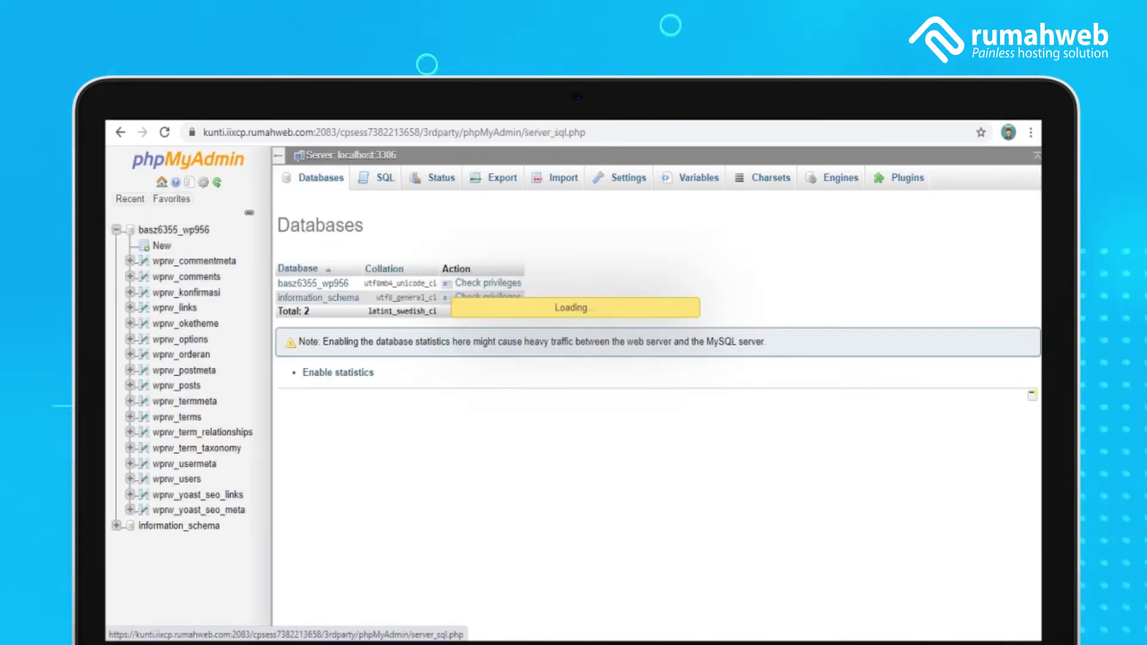
click(385, 178)
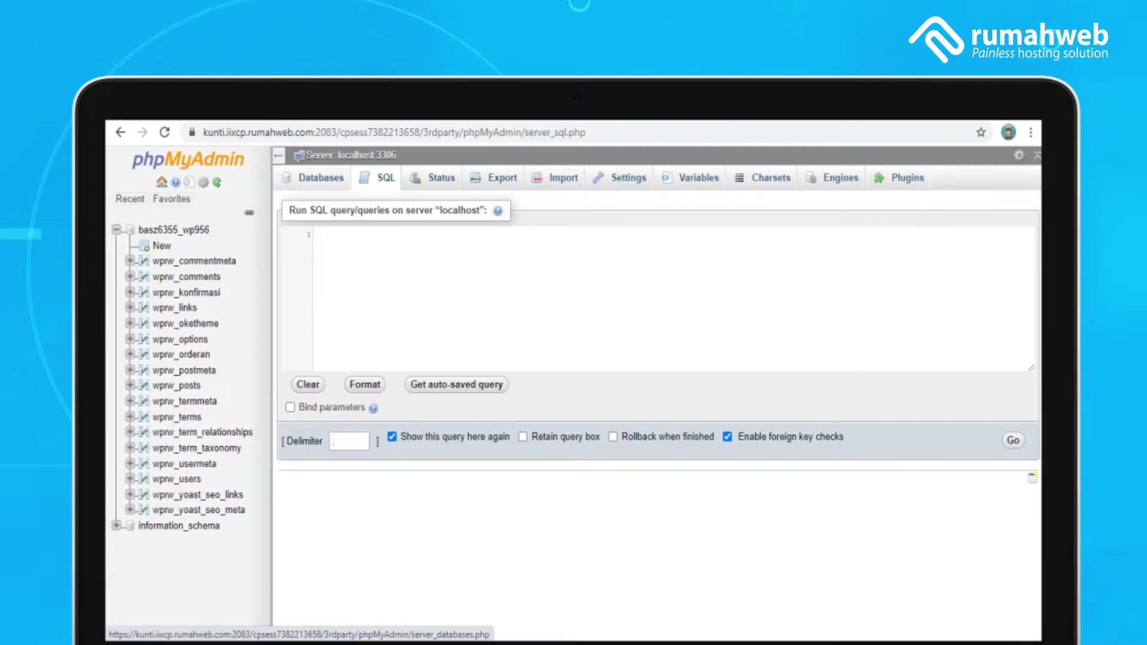
click(320, 177)
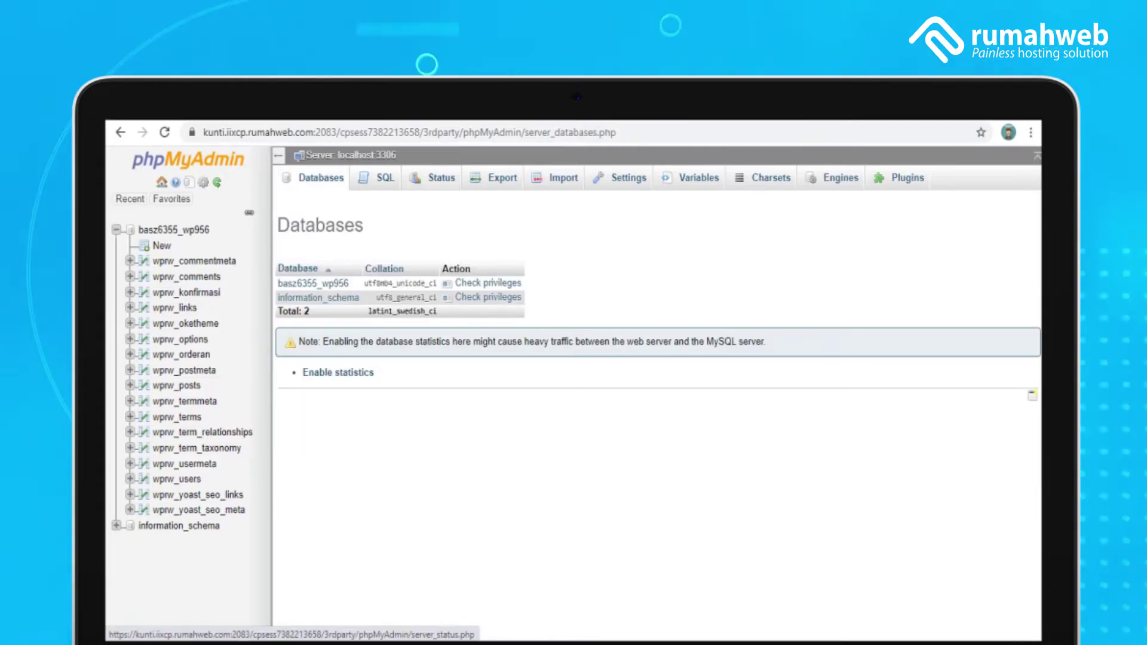
click(562, 177)
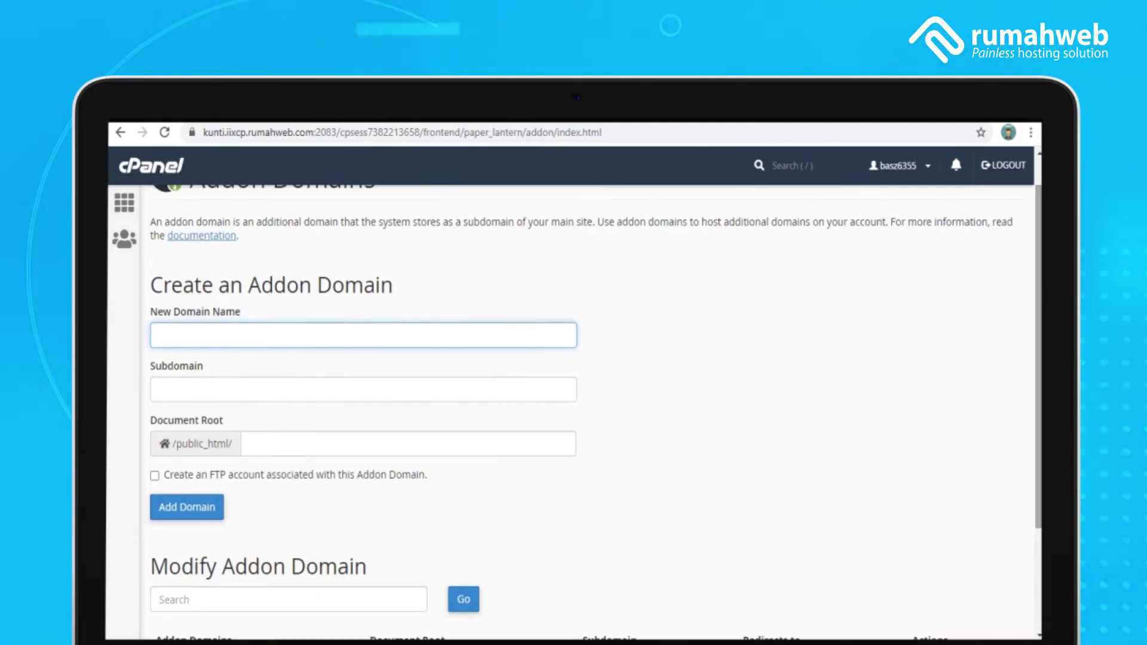
Enter contohnamadomain.co as the new domain name in the Create an Addon Domain form
text(conto)
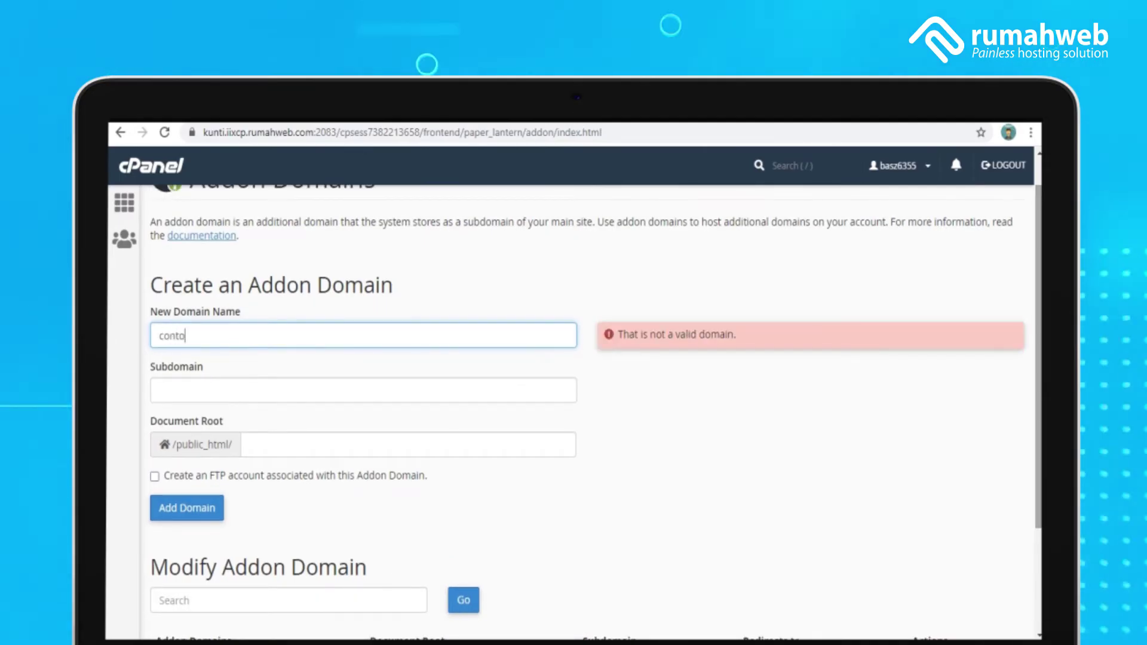
text(hnamadomain)
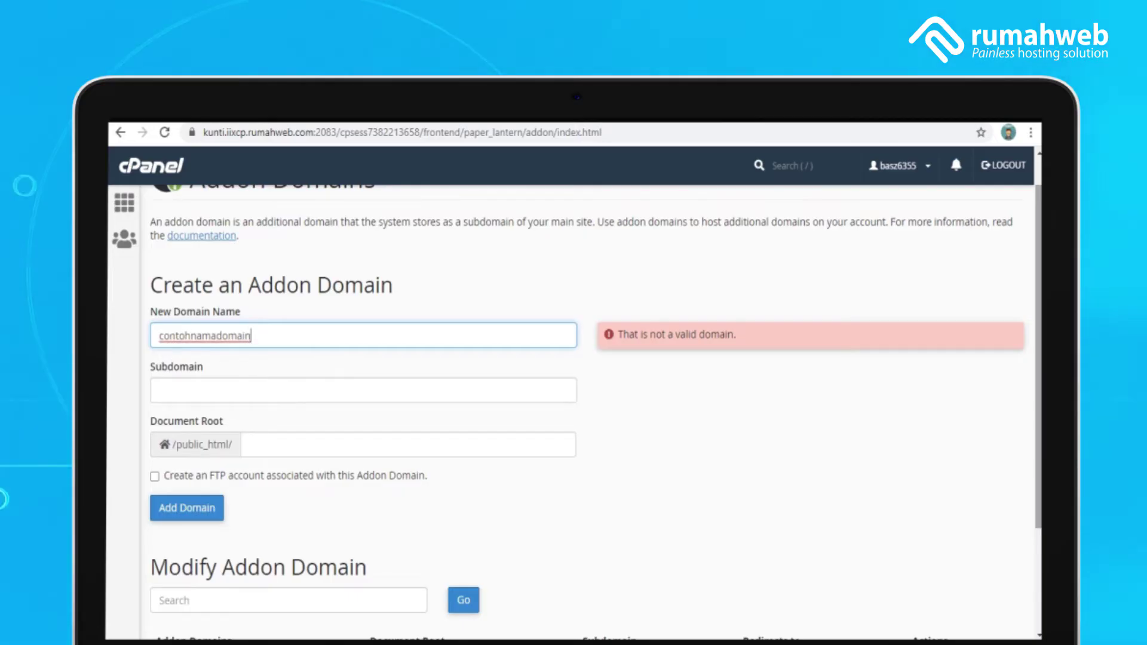
text(.co)
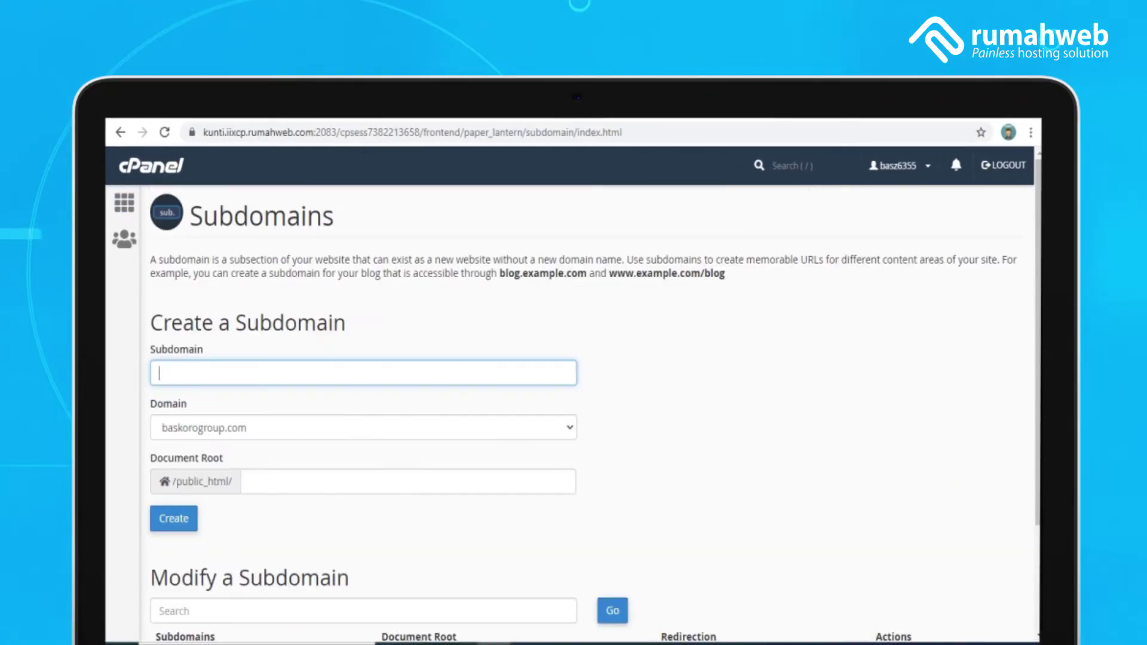
Create the subdomain artikel under baskorogroup.com with the document root public_html/artikel
text(rt)
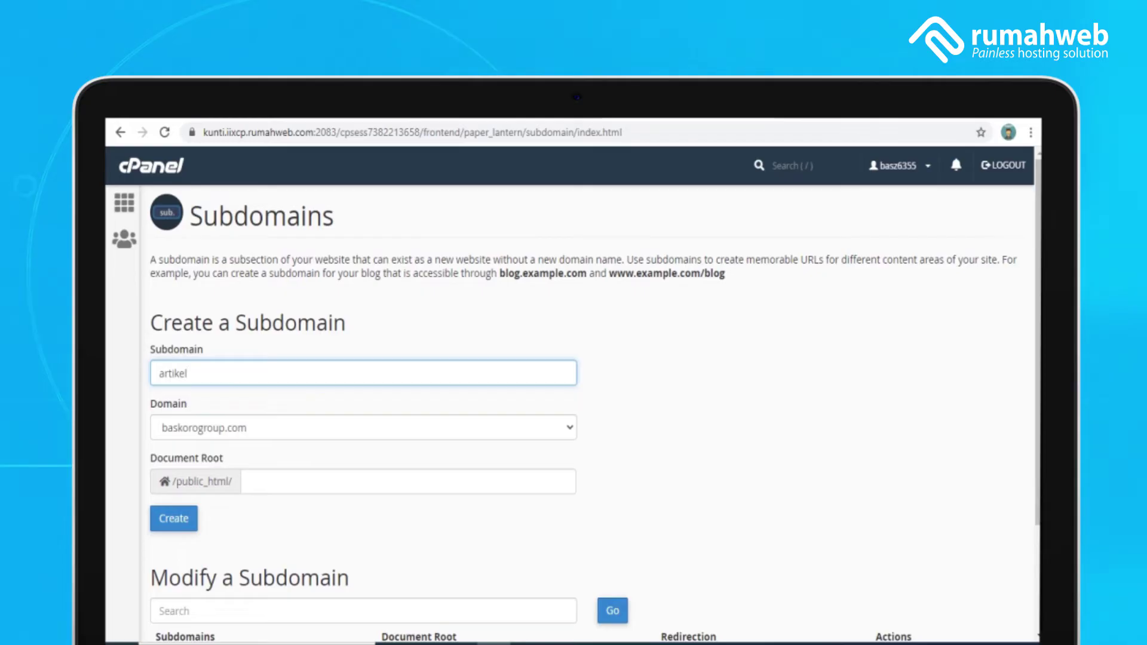
key(Tab)
scroll(574, 419, down, 2)
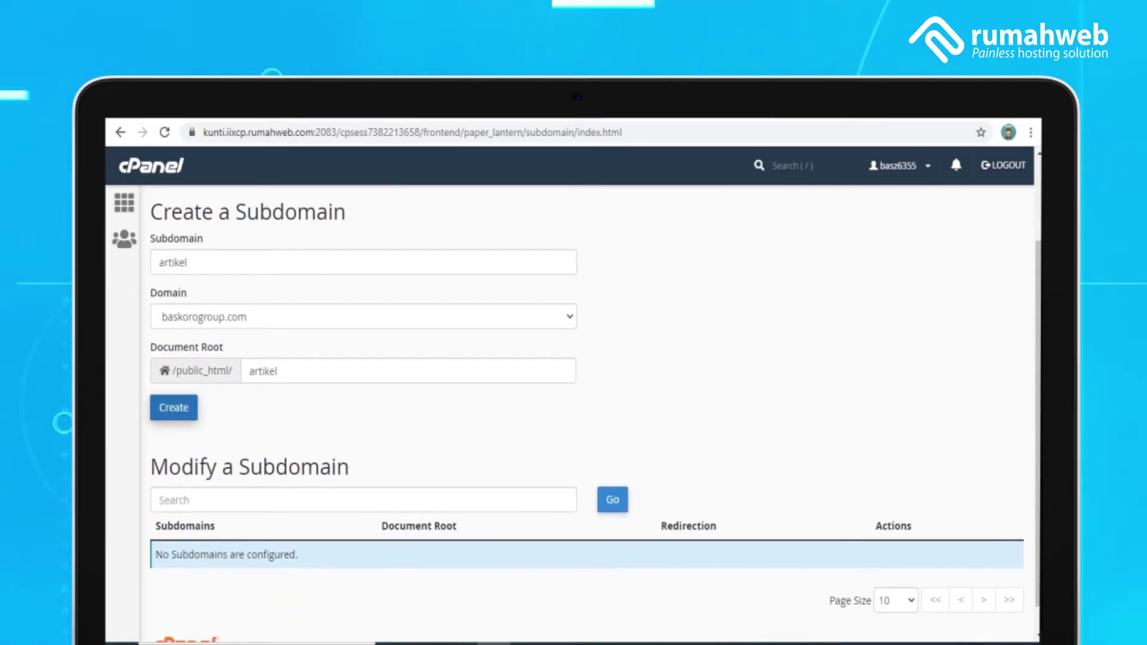
key(Return)
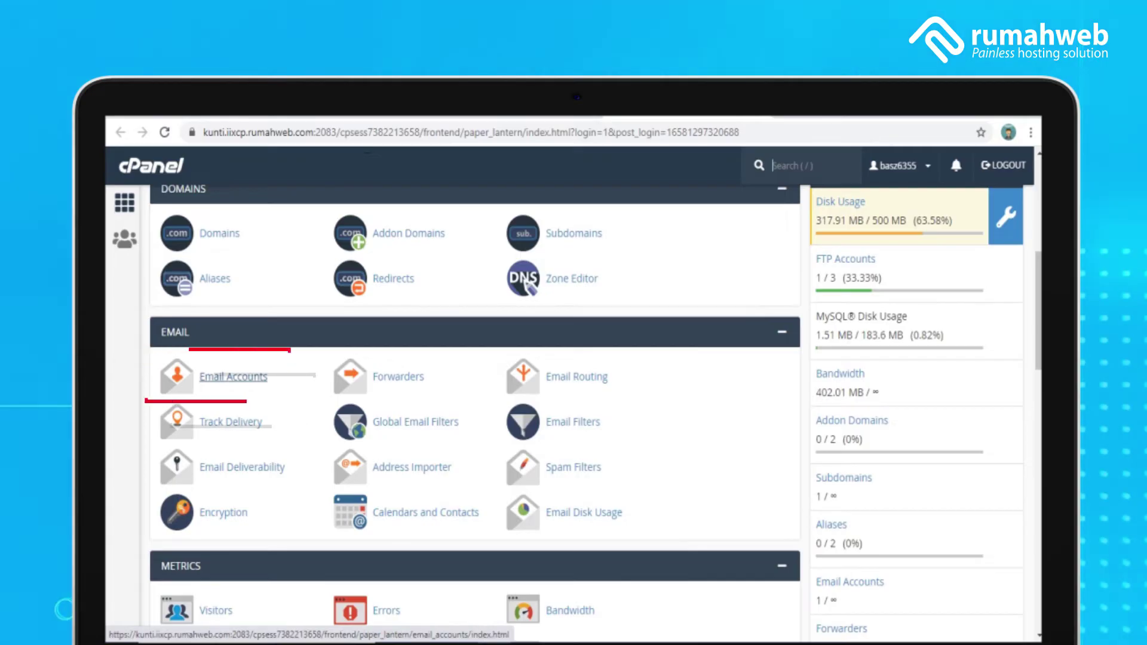
Look over the Email Accounts and Forwarders pages, keeping All Domains as the managed domain for forwarders
click(233, 377)
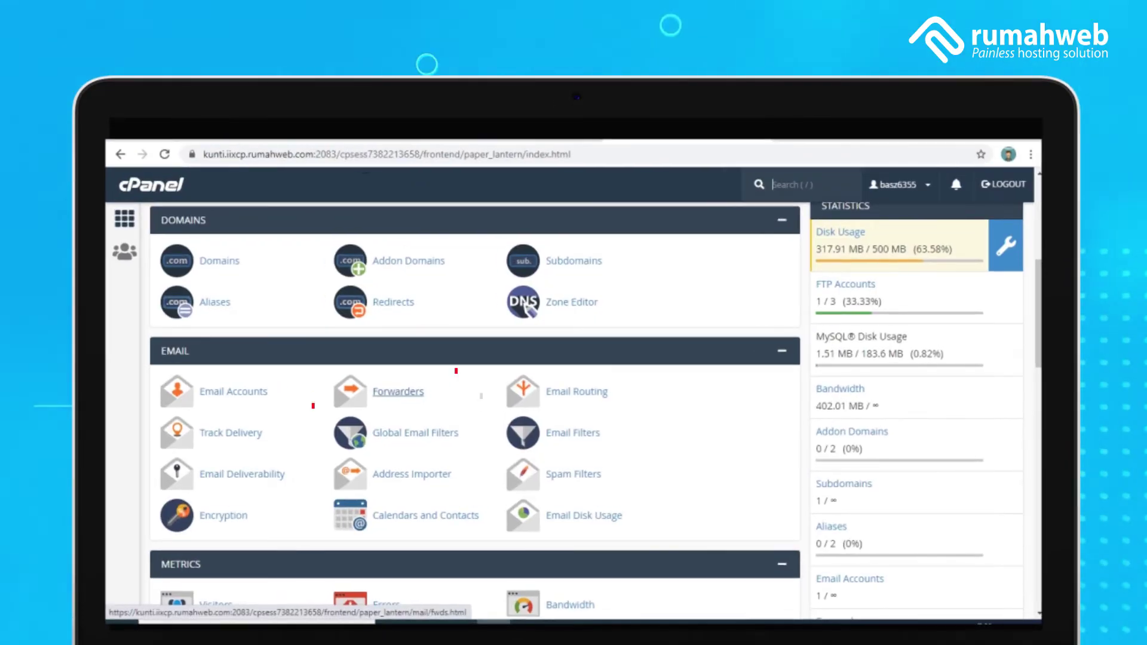
click(398, 392)
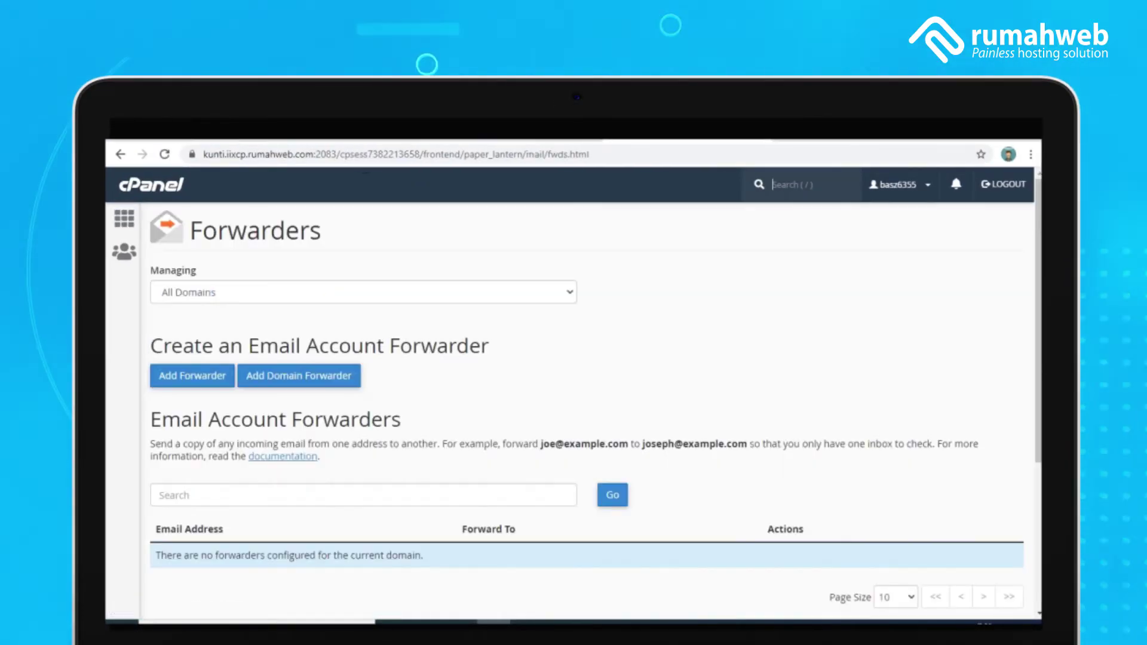
scroll(573, 406, down, 2)
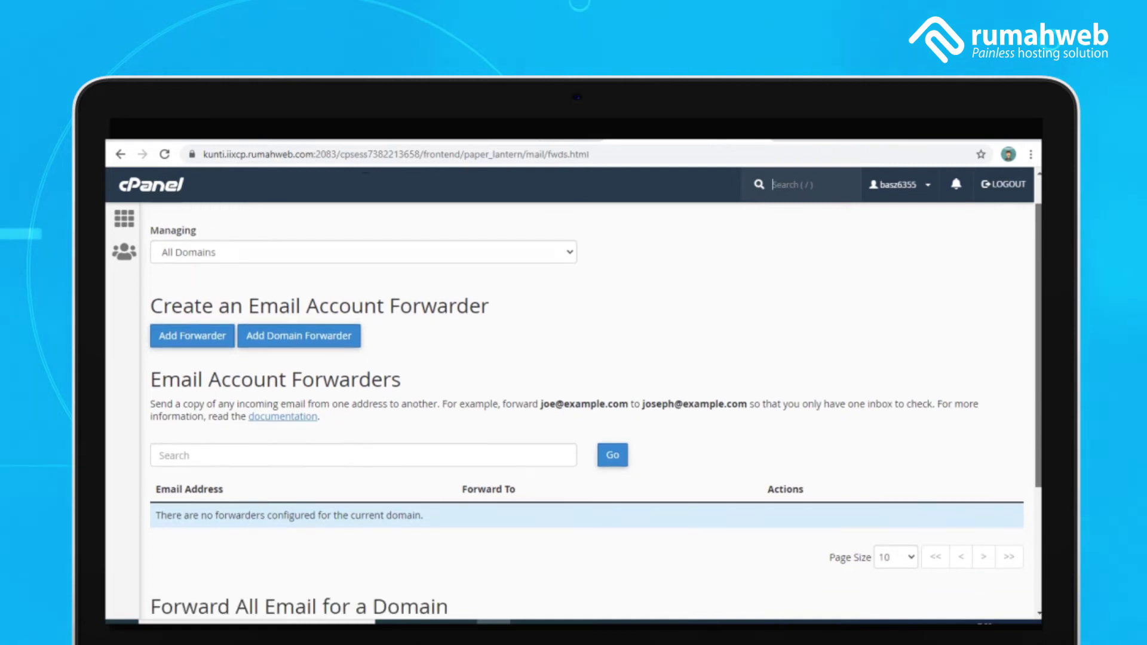
scroll(573, 405, down, 2)
scroll(573, 407, up, 3)
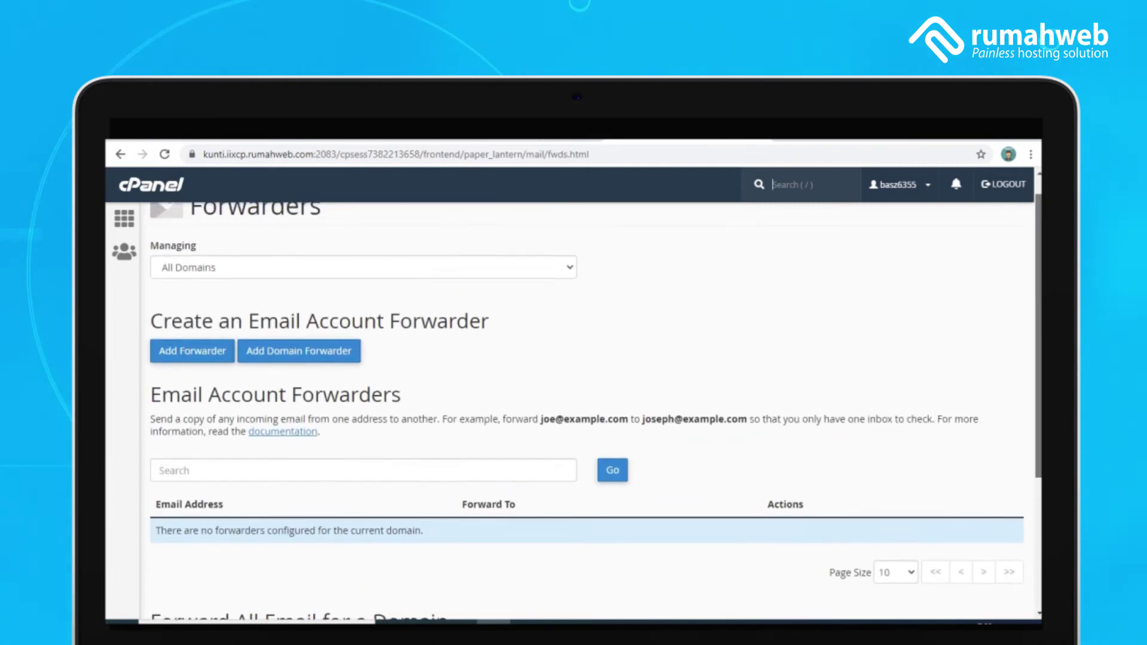
click(363, 274)
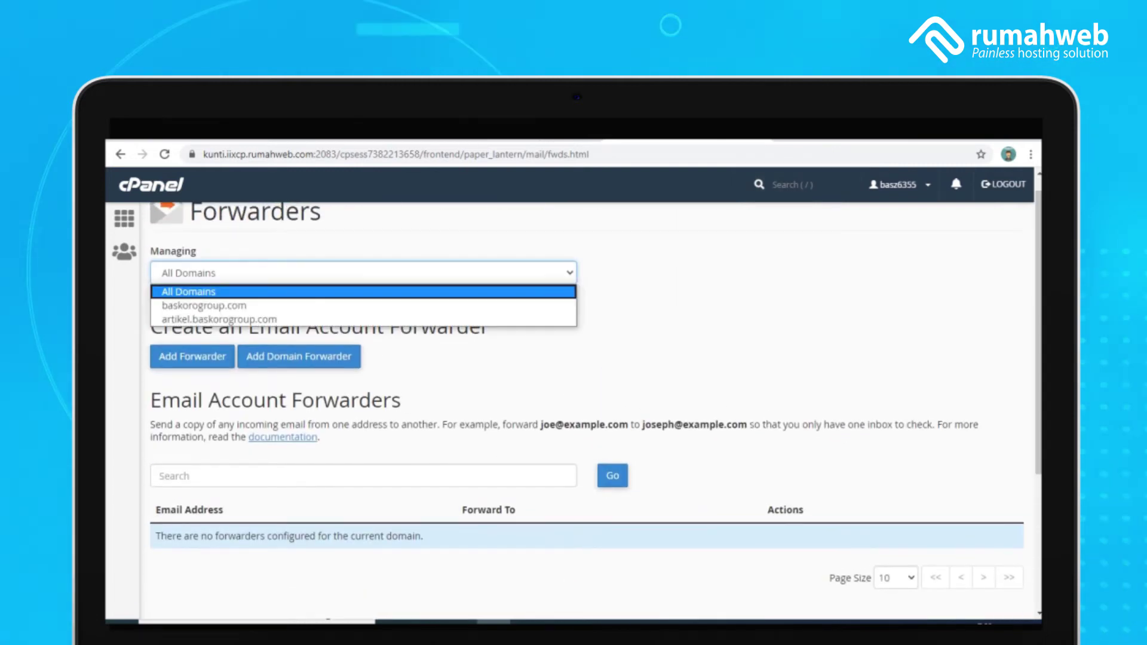
key(Return)
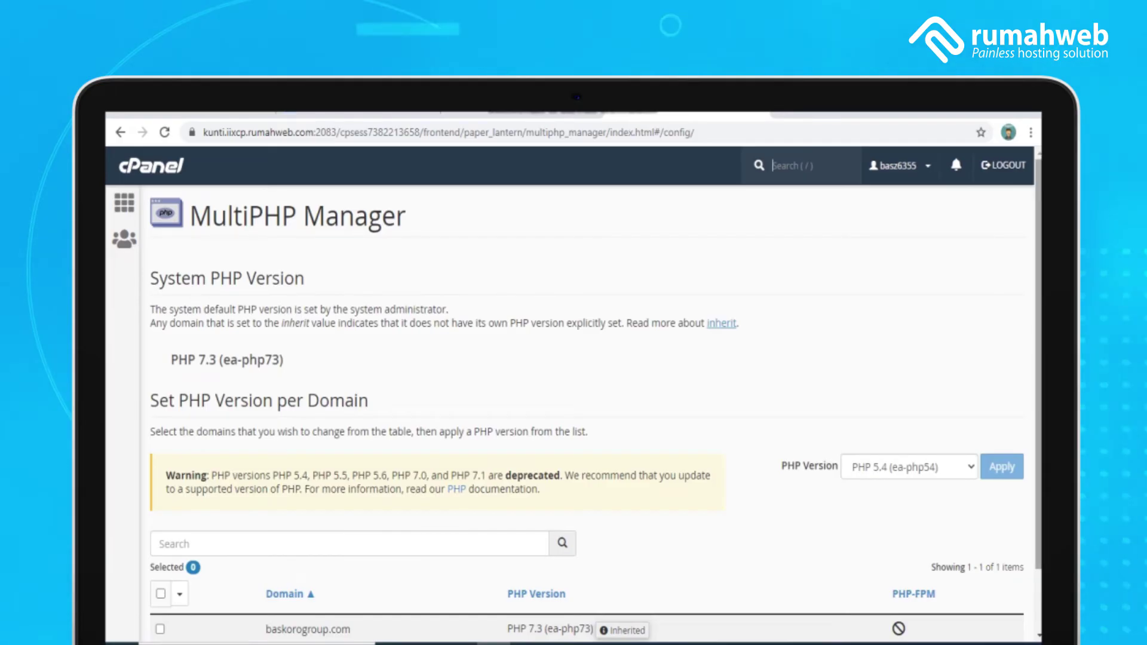
Select baskorogroup.com in MultiPHP Manager and view the PHP versions available for it
scroll(571, 413, down, 2)
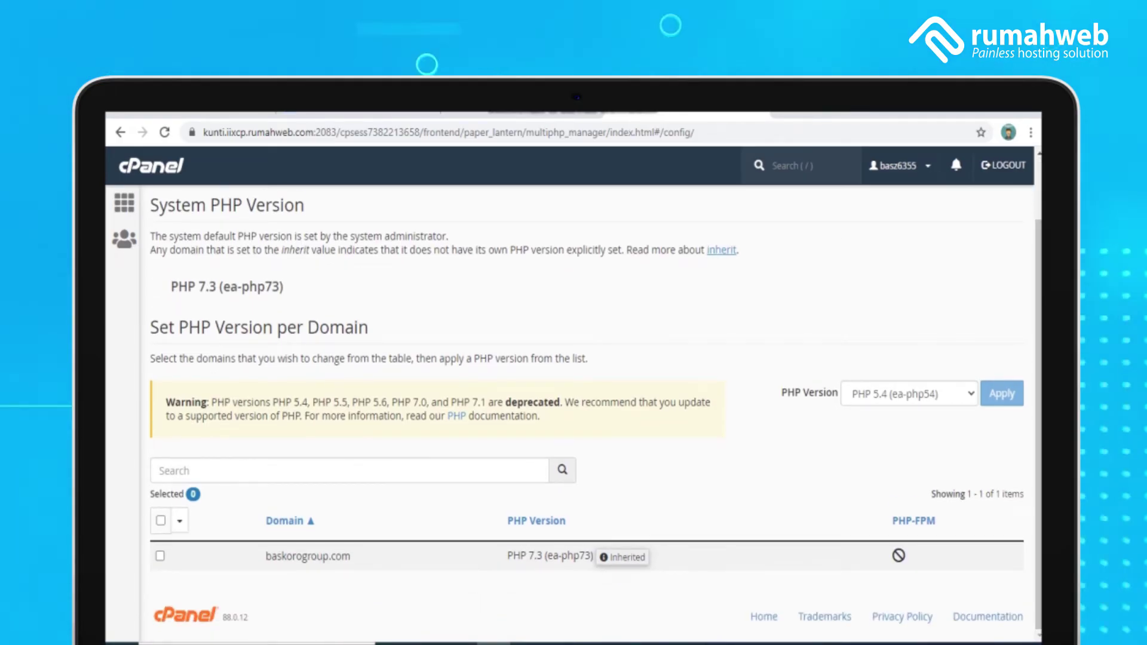
click(161, 556)
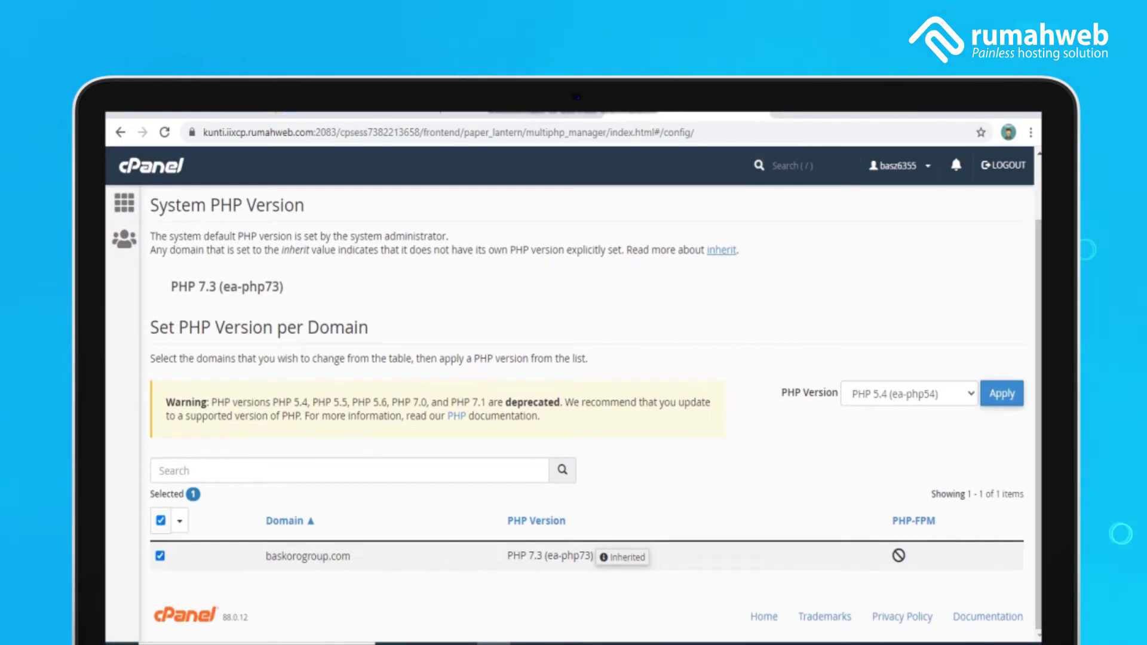
key(alt+Down)
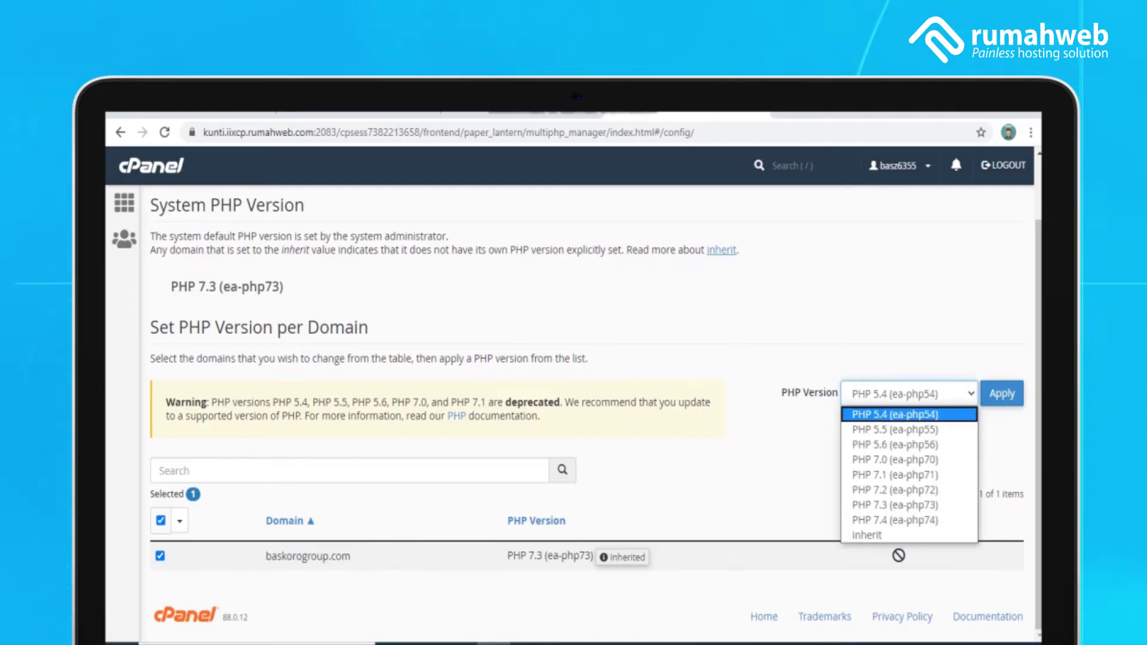
key(Down)
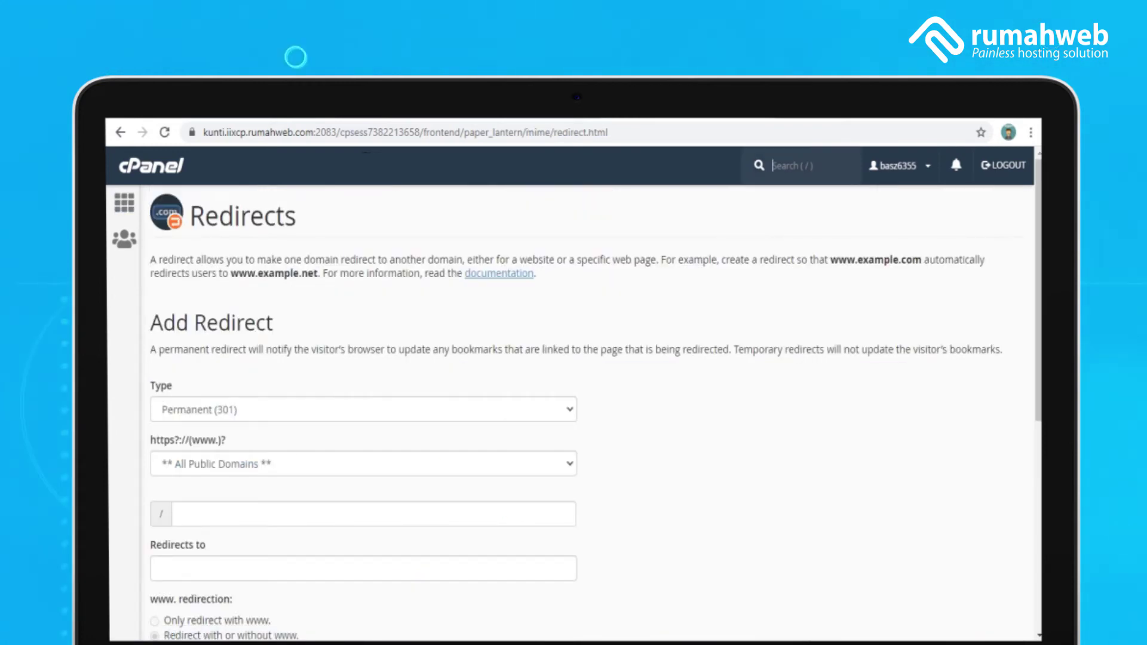
Examine the Add Redirect form, including its type, domain, destination, www and wild card options
scroll(574, 418, down, 4)
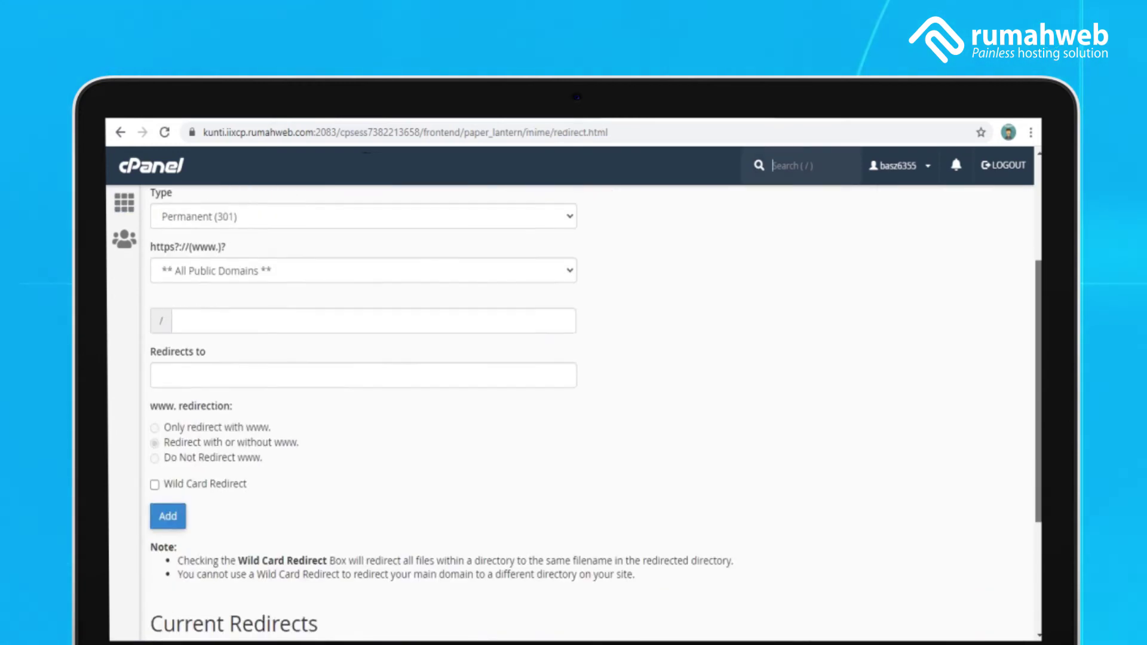